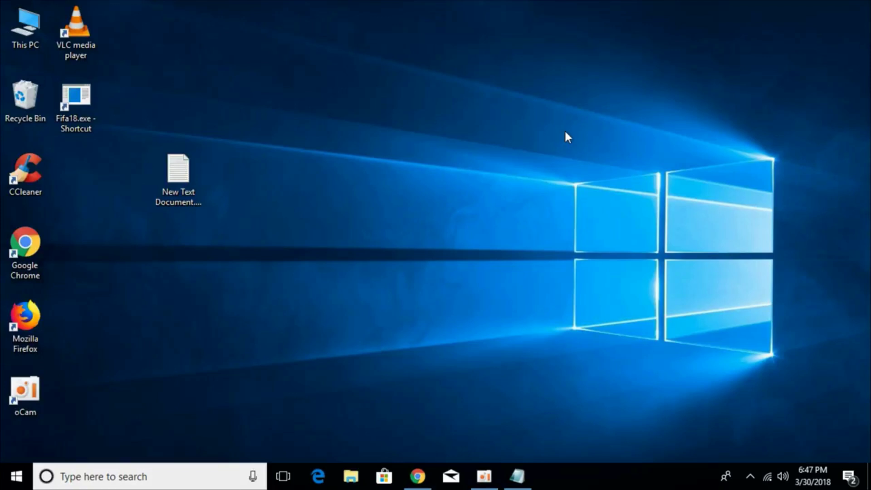
Open Control Panel via a 'cntrl' search and briefly view the installed programs list
key(super)
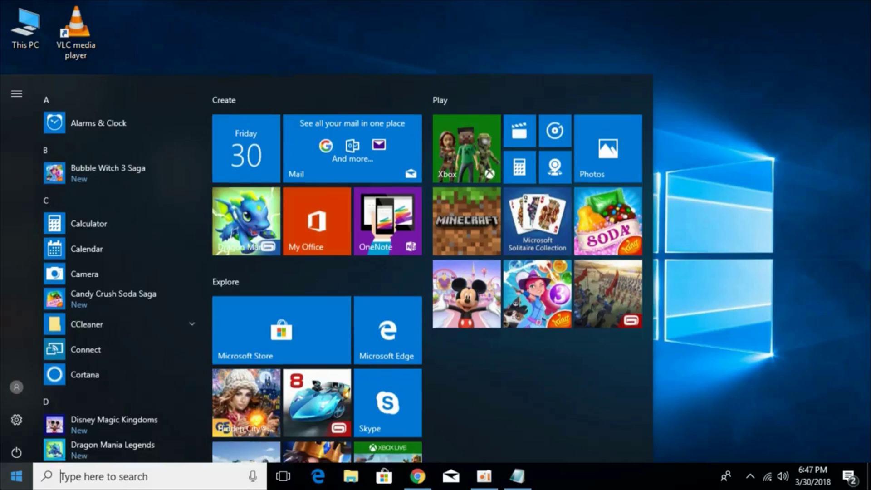
text(cntrl)
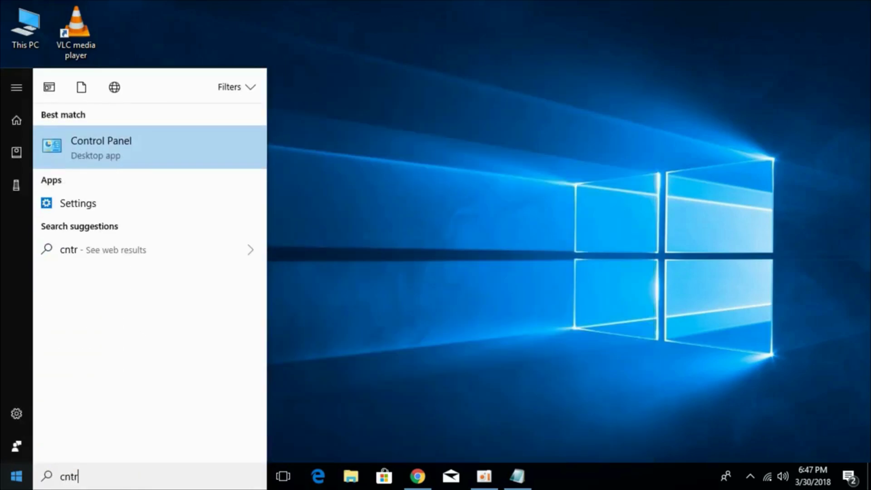
key(Return)
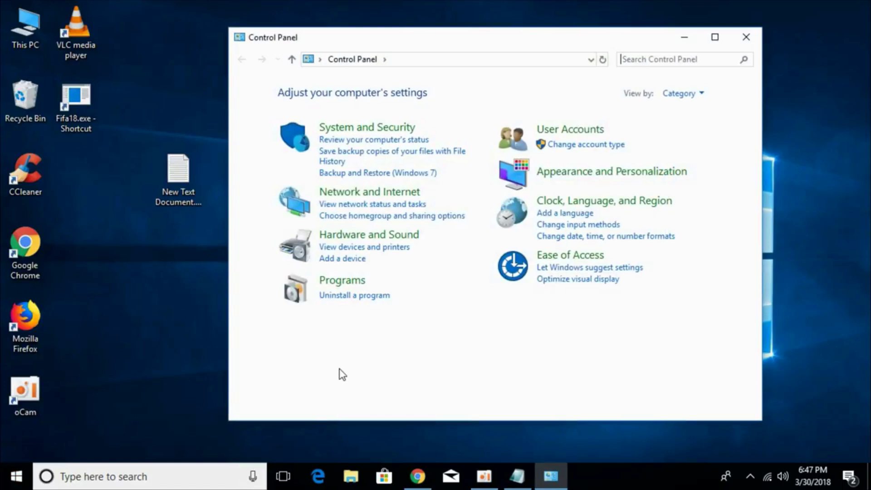
click(355, 296)
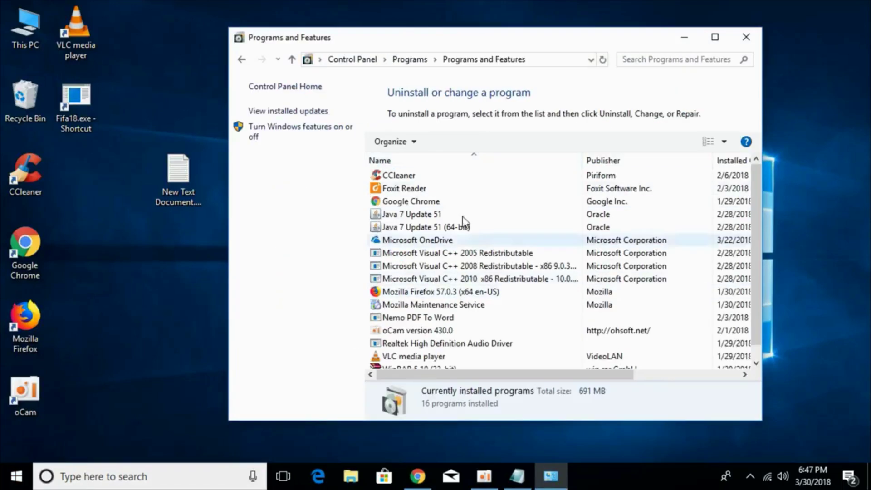
click(746, 37)
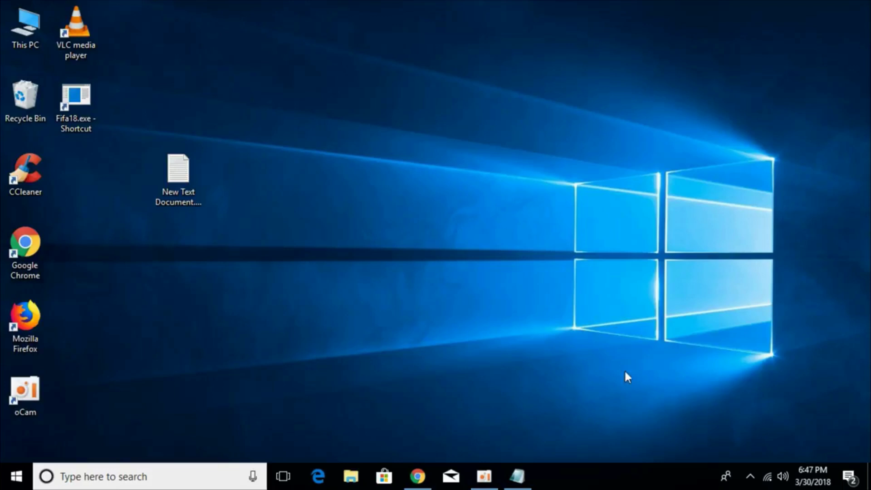
Bring up the exit option for the background oCam app from the system tray
click(750, 476)
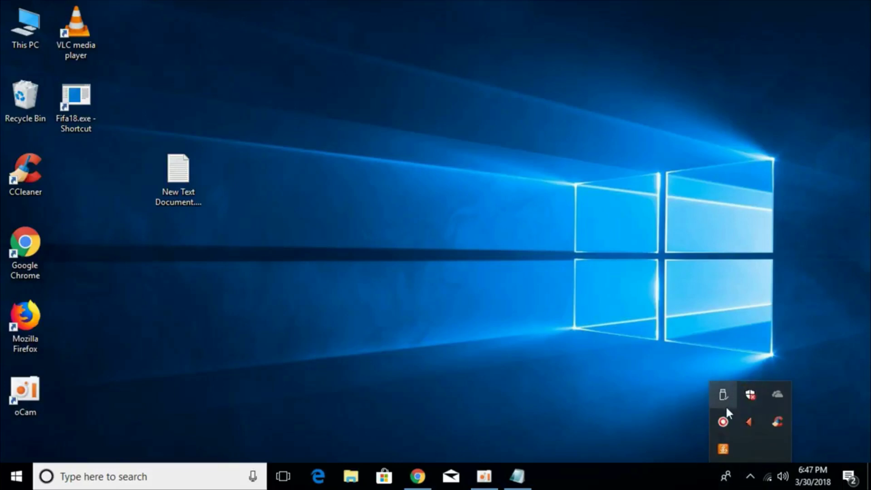
right_click(731, 418)
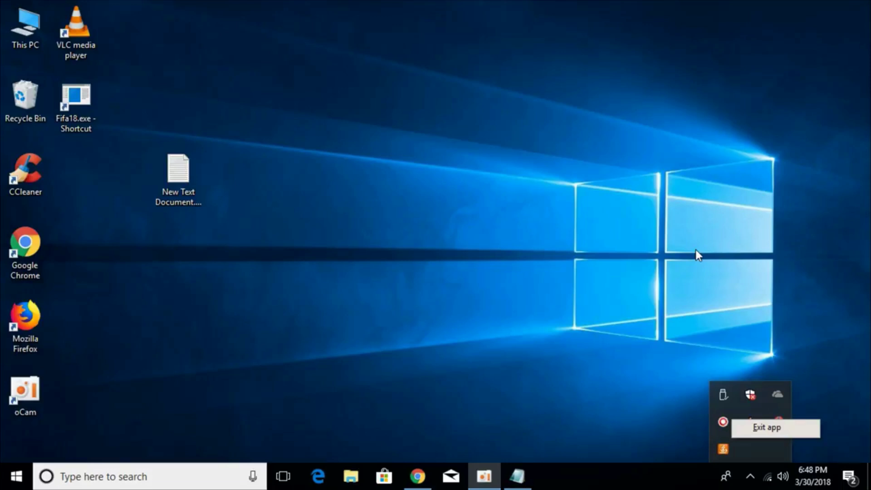
click(468, 298)
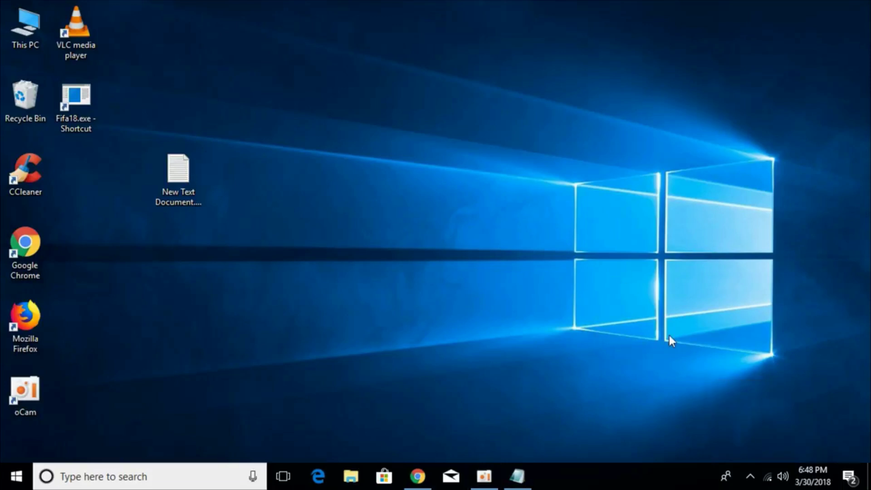
Launch Run from the Start search and check that its Open field contains gpedit.msc
click(13, 477)
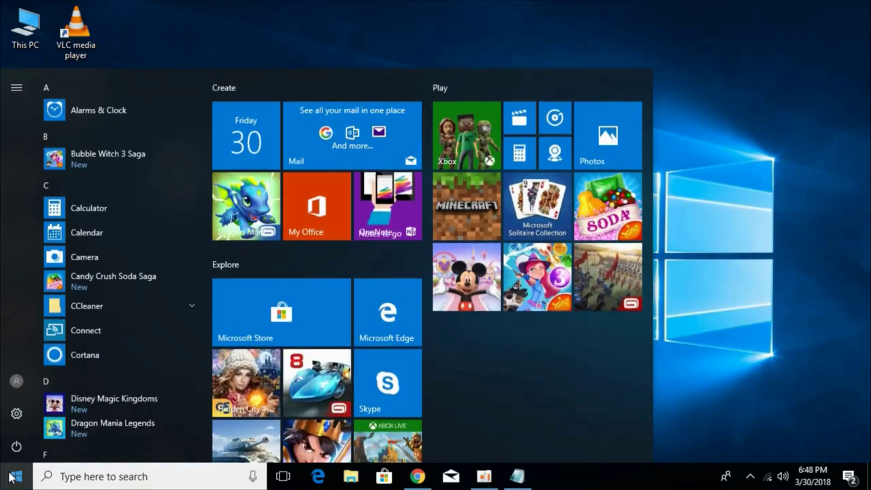
text(run)
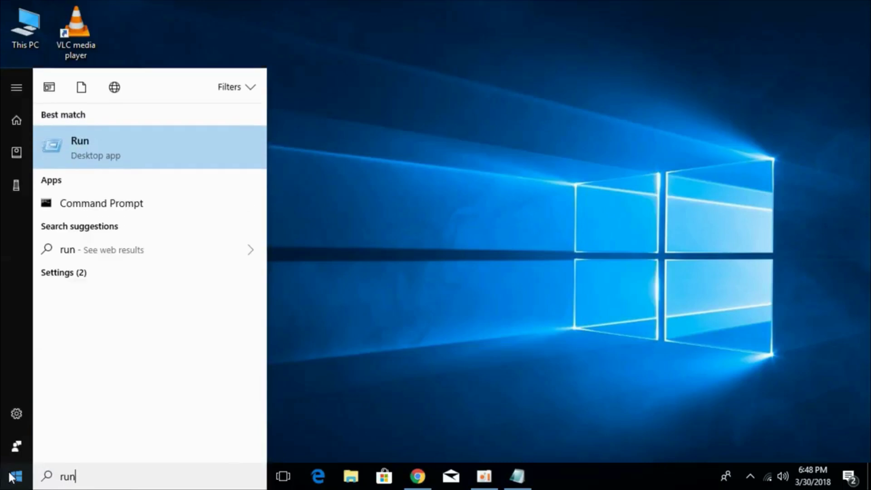
key(Return)
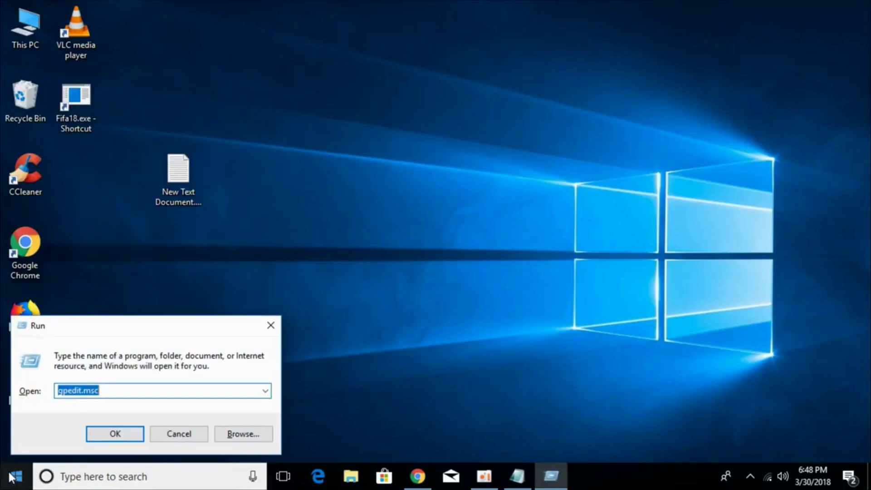
click(130, 392)
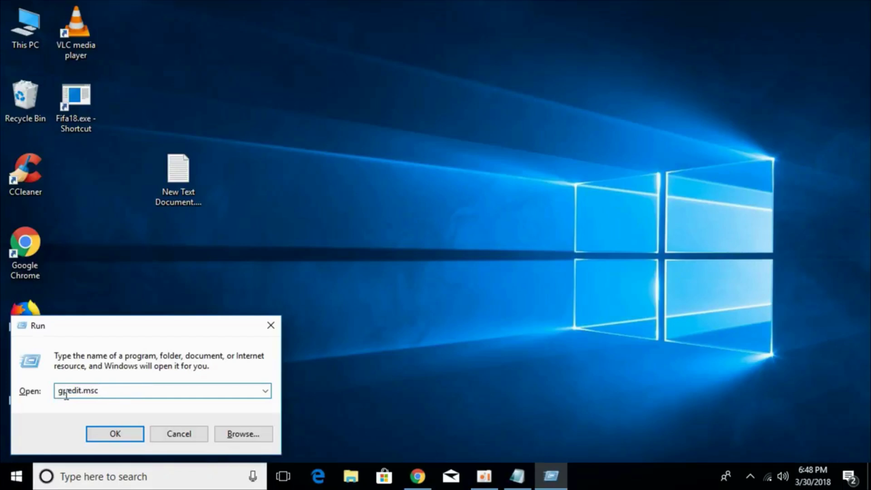
double_click(88, 392)
drag(88, 392, 23, 395)
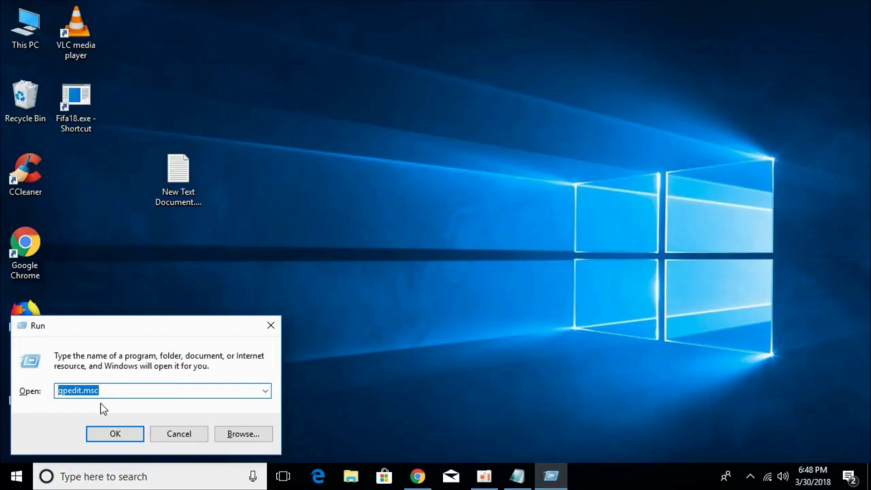
click(105, 391)
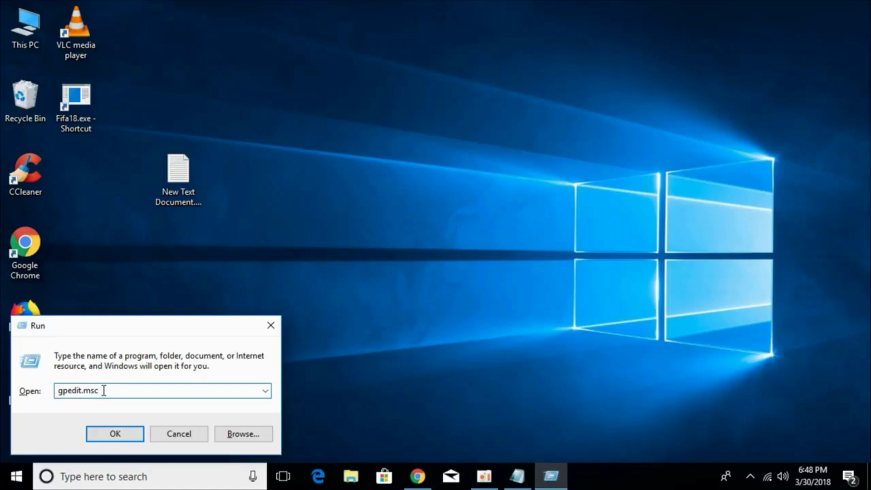
Run gpedit.msc, maximize the Local Group Policy Editor and widen its folder tree
click(108, 432)
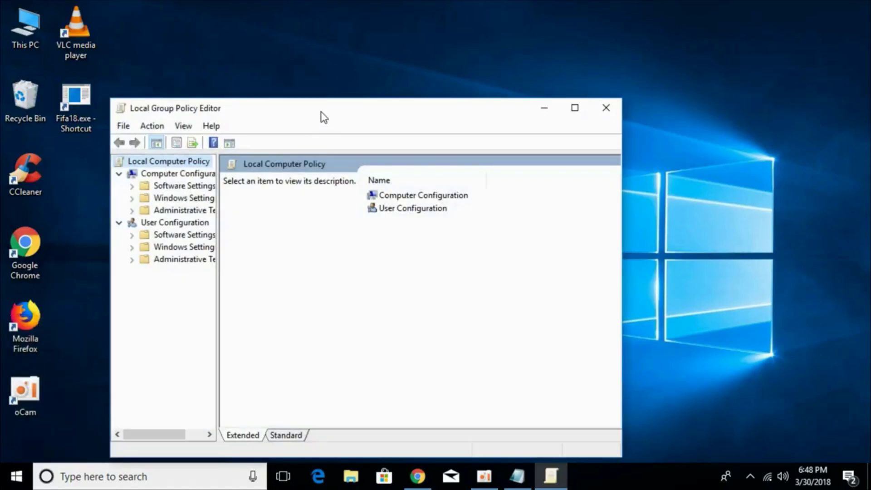
click(573, 109)
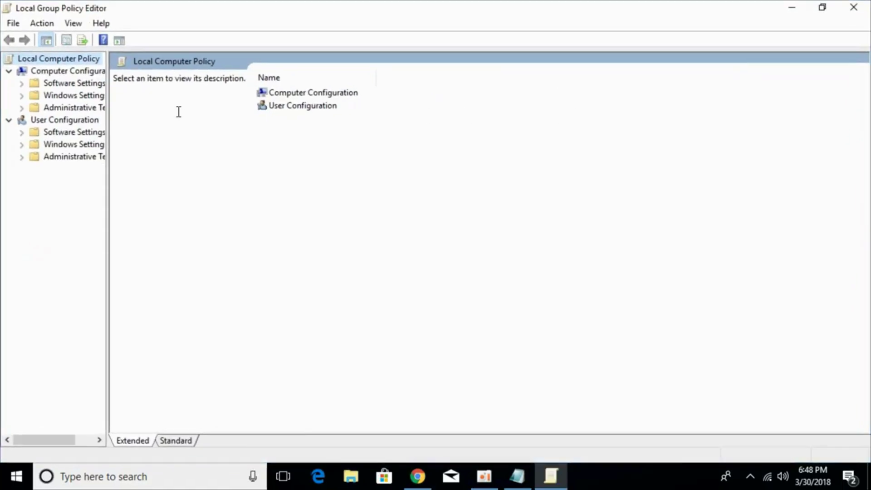
drag(108, 116, 180, 114)
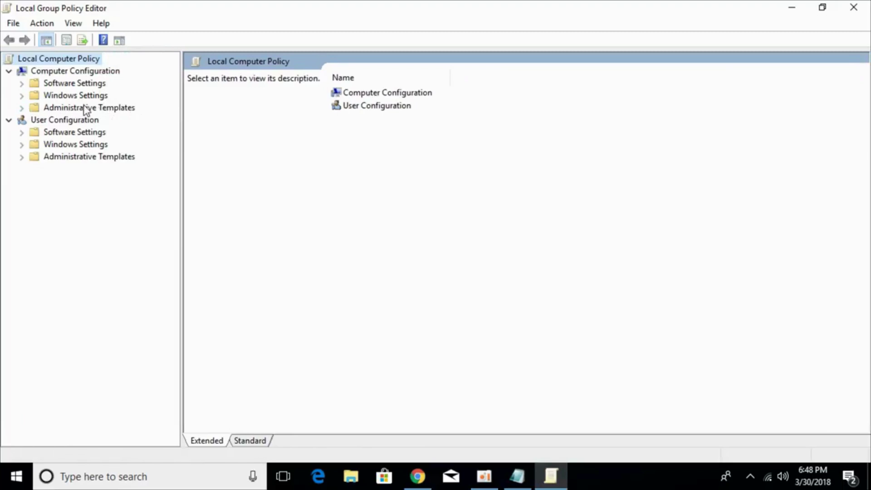
Expand Administrative Templates > Windows Components and scroll toward Windows Defender Antivirus
click(22, 108)
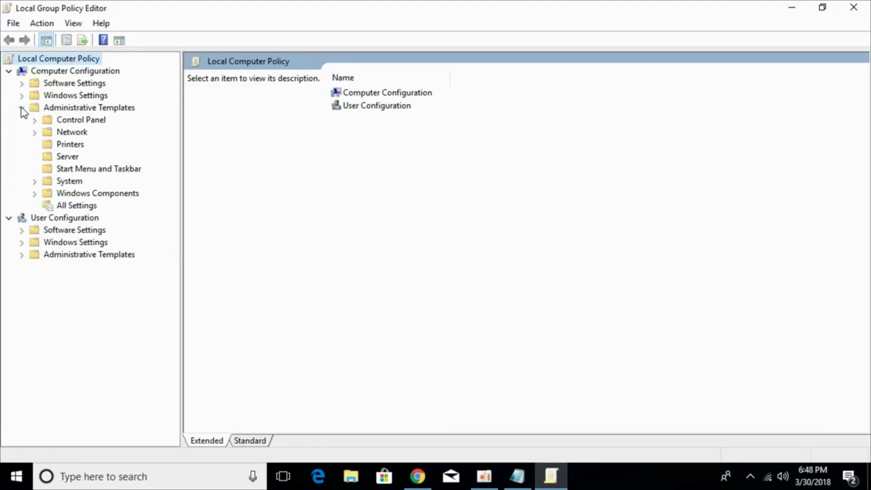
click(35, 194)
scroll(112, 268, down, 8)
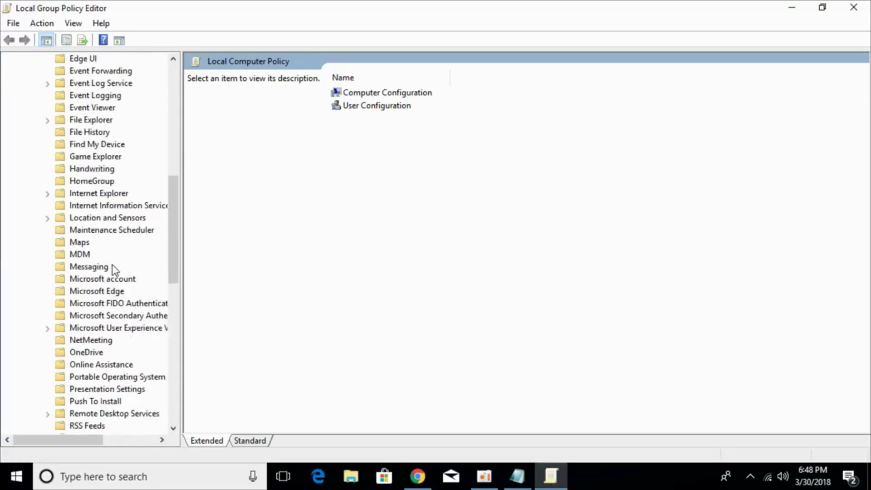
drag(182, 294, 267, 294)
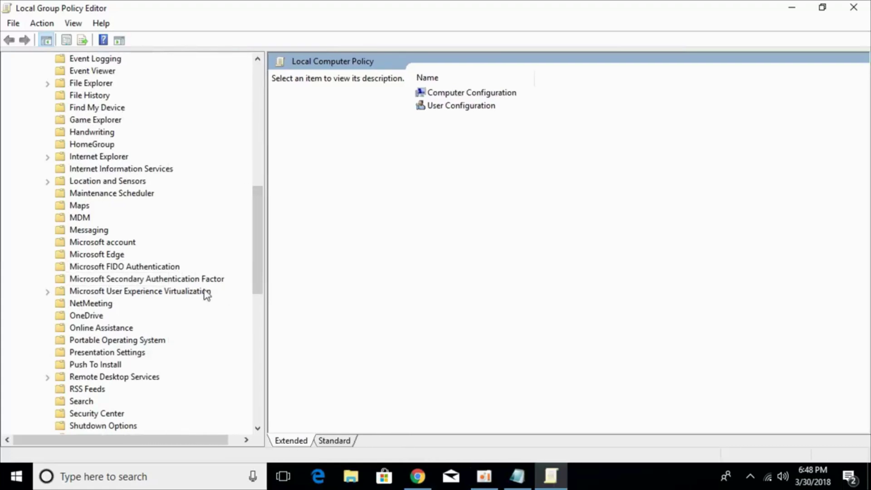
scroll(184, 293, down, 4)
scroll(185, 294, down, 3)
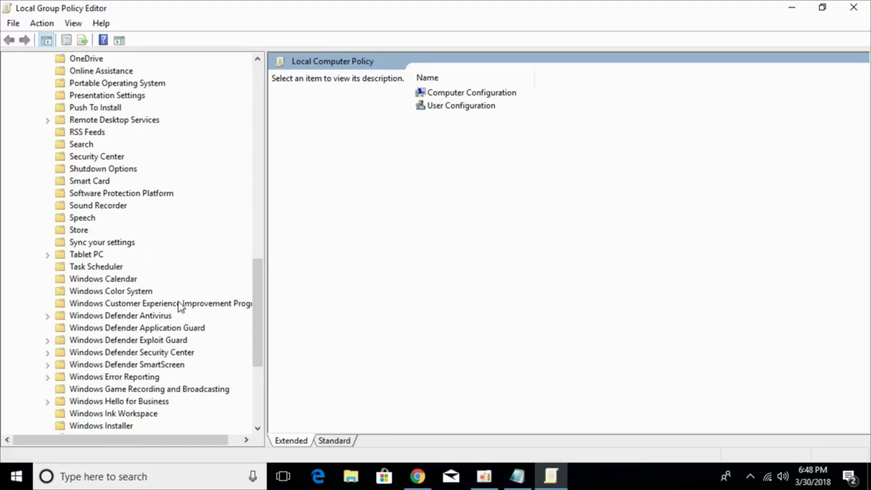
Open the edit dialog for the 'Turn off Windows Defender Antivirus' policy under Windows Defender Antivirus
click(87, 316)
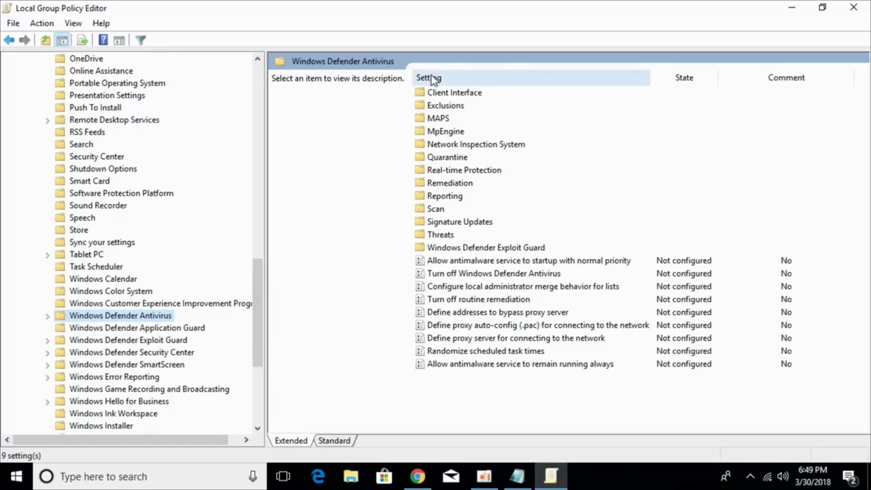
click(452, 275)
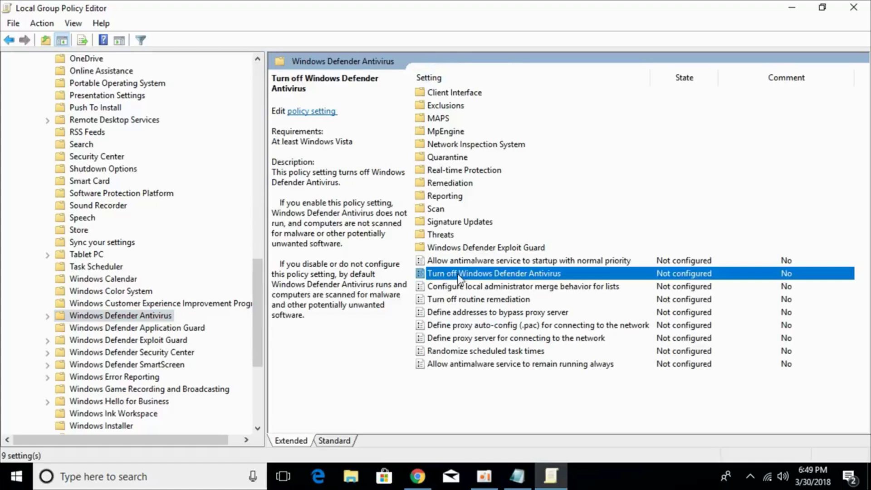
right_click(543, 276)
click(563, 282)
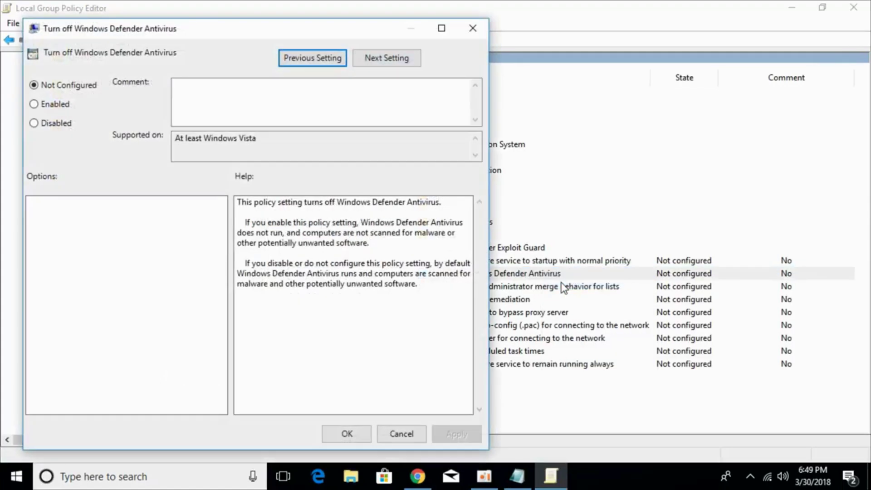
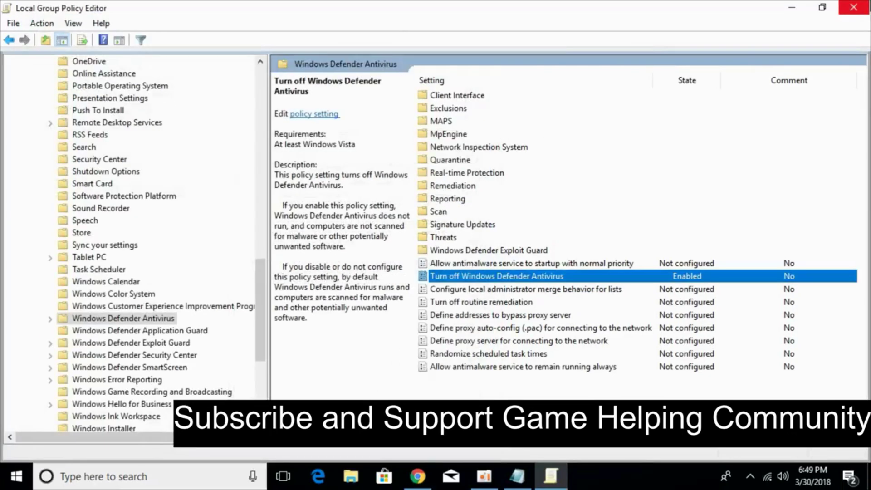
Close Local Group Policy Editor with 'Turn off Windows Defender Antivirus' left Enabled
click(853, 7)
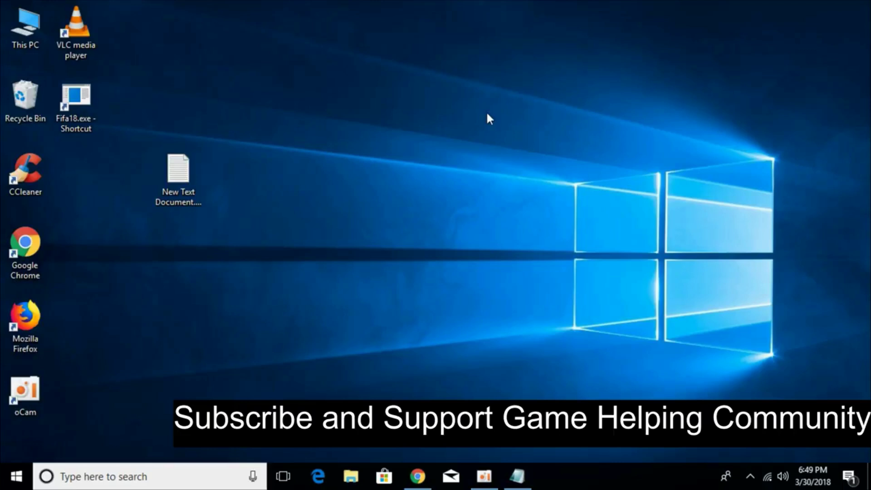
Bring Chrome back to the Windows Central guide on permanently disabling Defender and scroll down through it
click(418, 477)
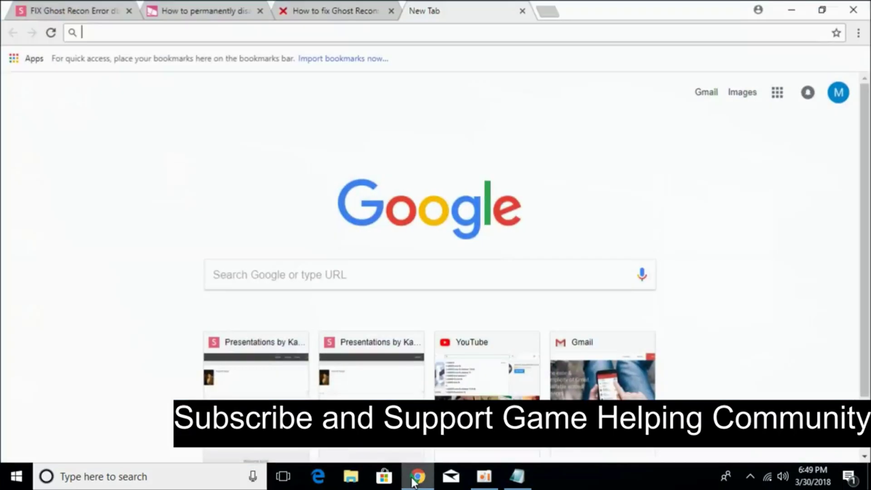
click(219, 1)
click(302, 32)
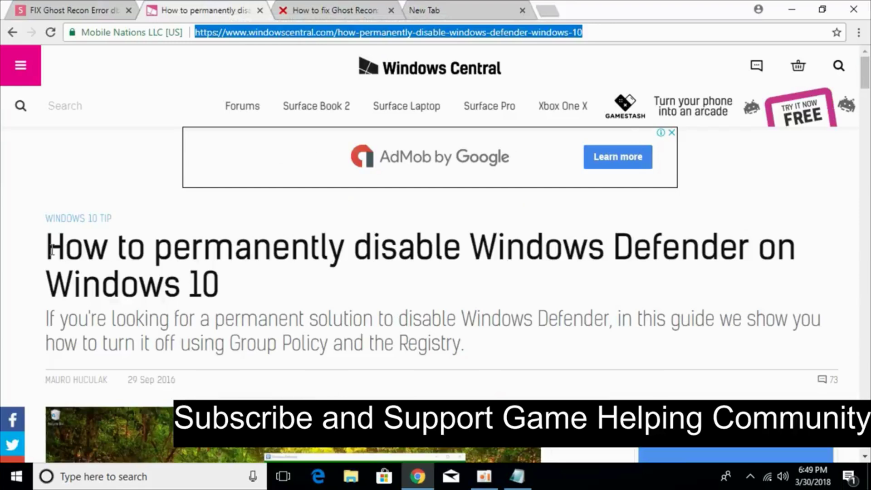
scroll(155, 316, down, 5)
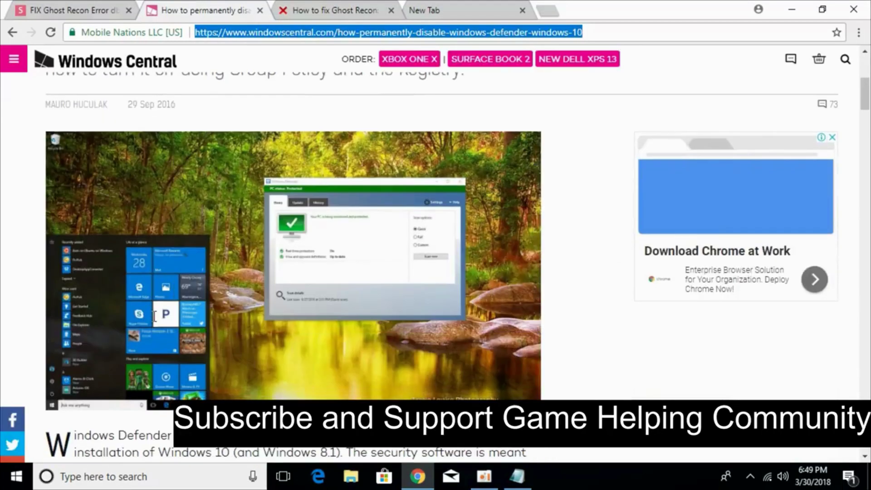
scroll(154, 317, down, 15)
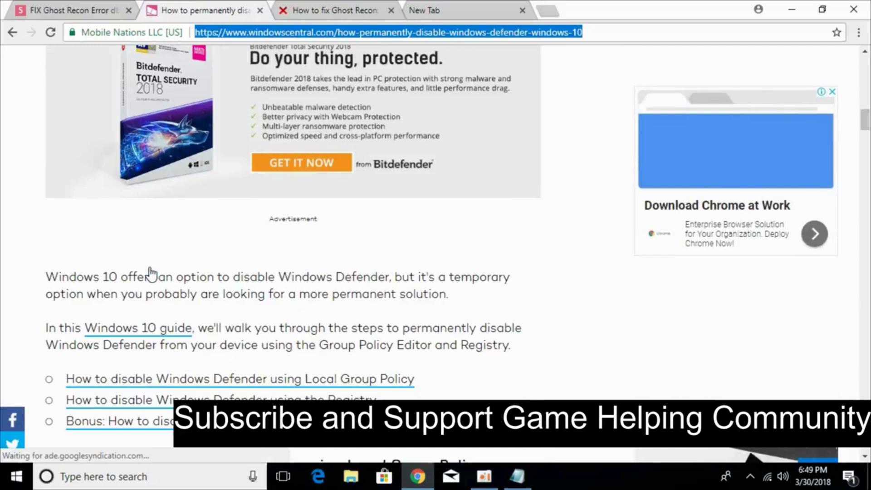
scroll(151, 274, down, 4)
Switch to the howfix.net Ghost Recon dbdata.dll guide, select its address and scroll through the article
click(340, 11)
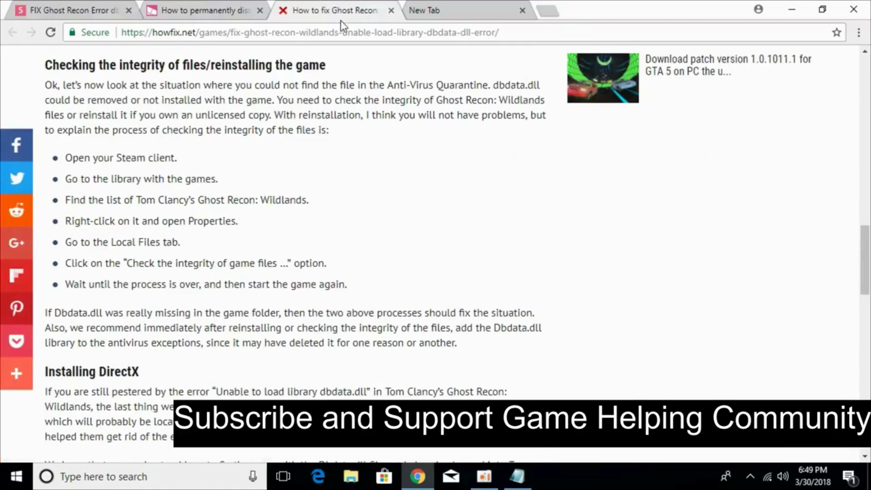
click(342, 31)
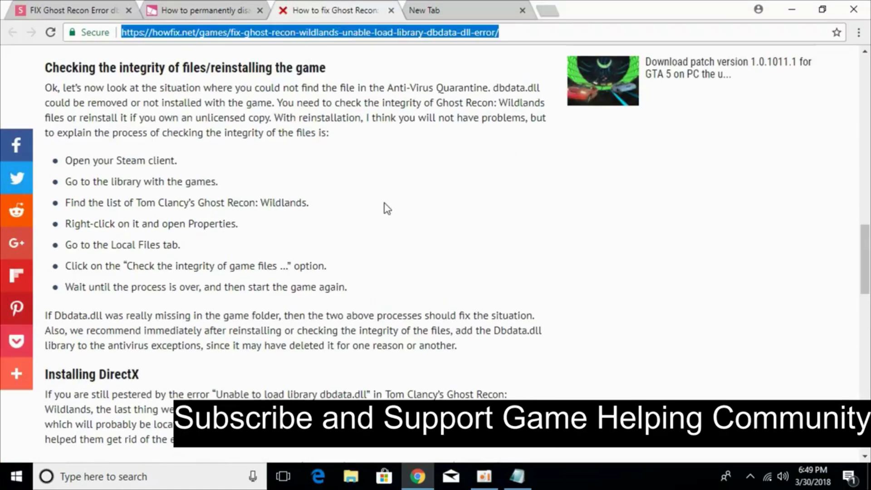
scroll(387, 209, up, 9)
scroll(363, 210, down, 2)
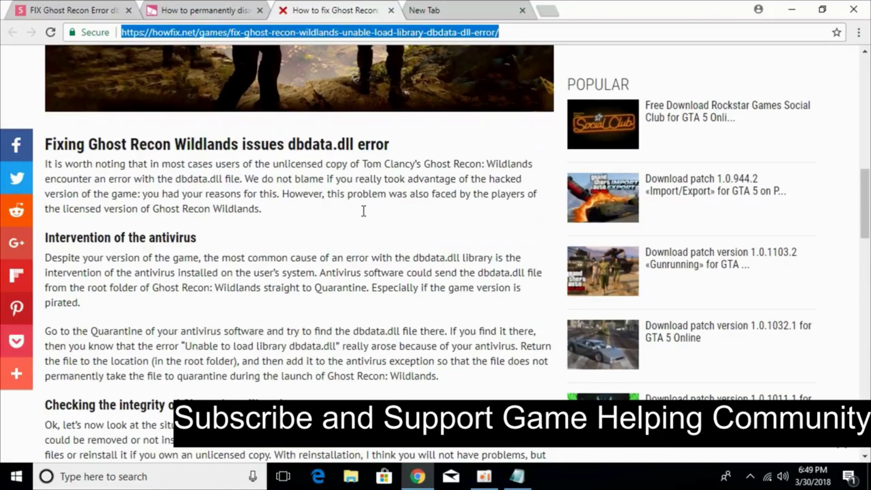
scroll(312, 232, down, 4)
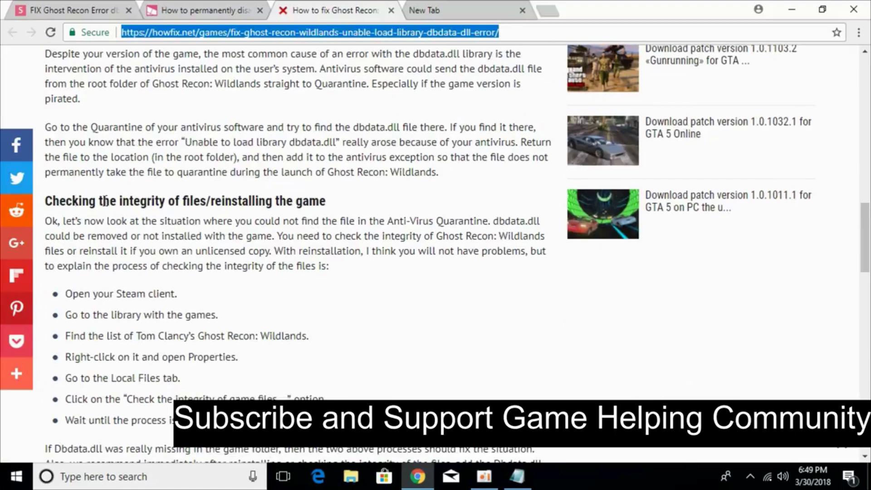
scroll(255, 200, down, 5)
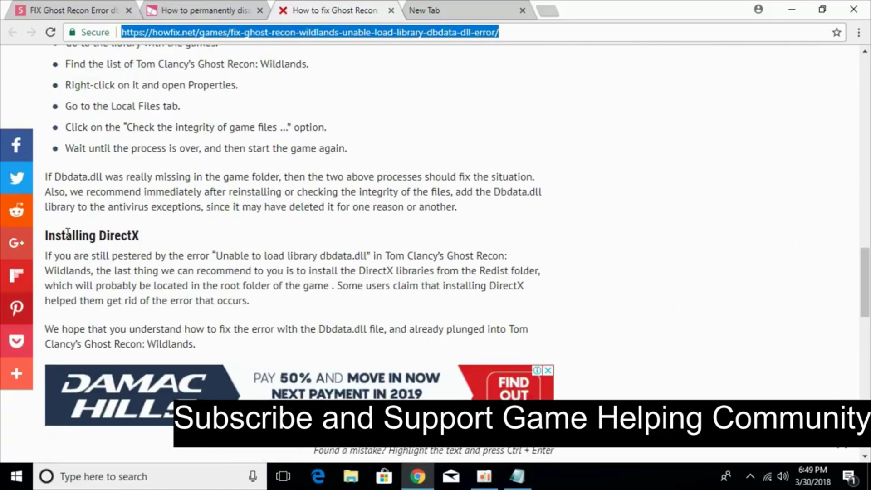
Scroll back up and briefly highlight the 'Intervention of the antivirus' heading
scroll(253, 242, up, 2)
scroll(253, 241, up, 8)
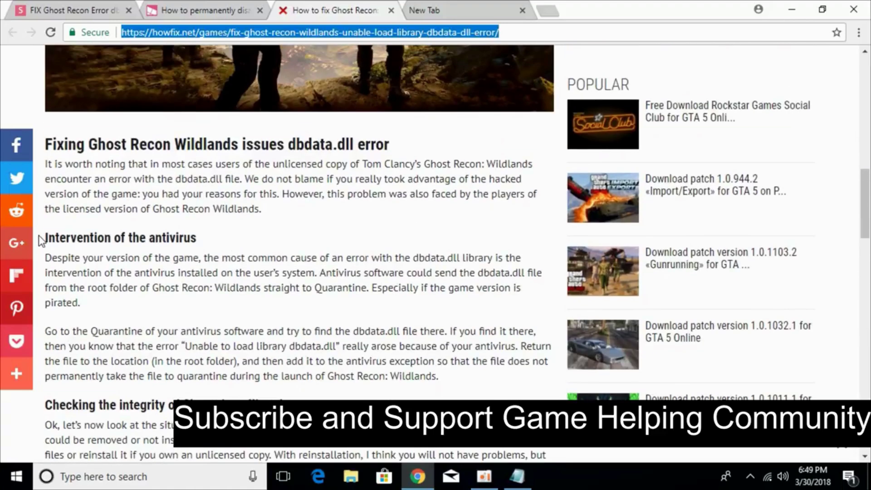
drag(36, 240, 213, 242)
click(247, 243)
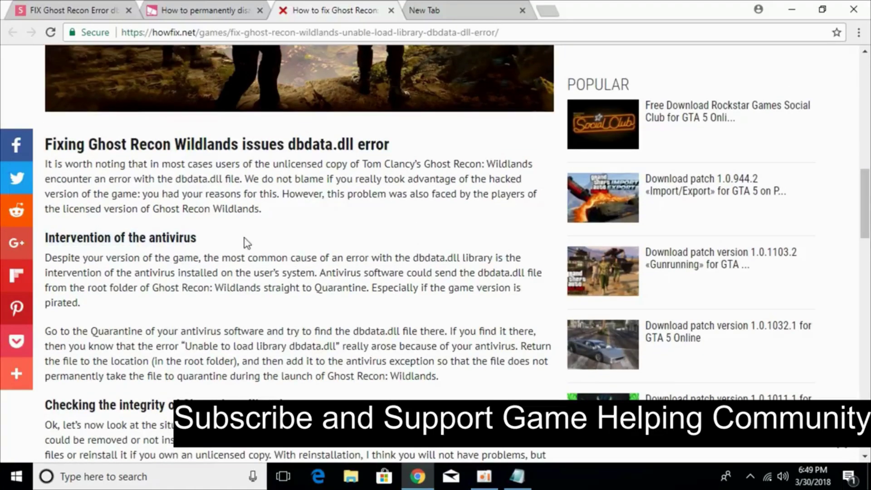